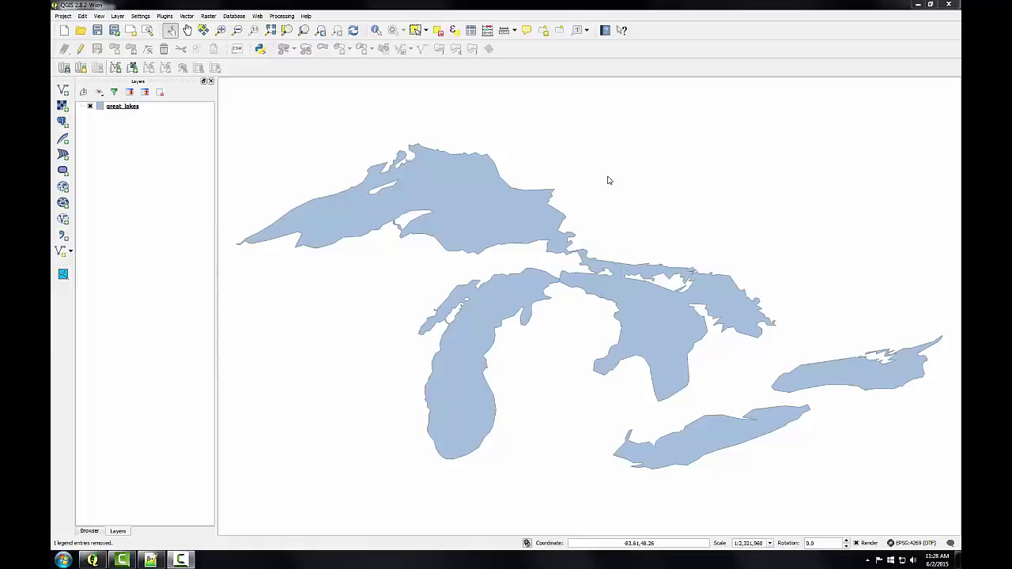
- Load shipwrecks.csv into the delimited text layer dialog as a CSV file
click(64, 235)
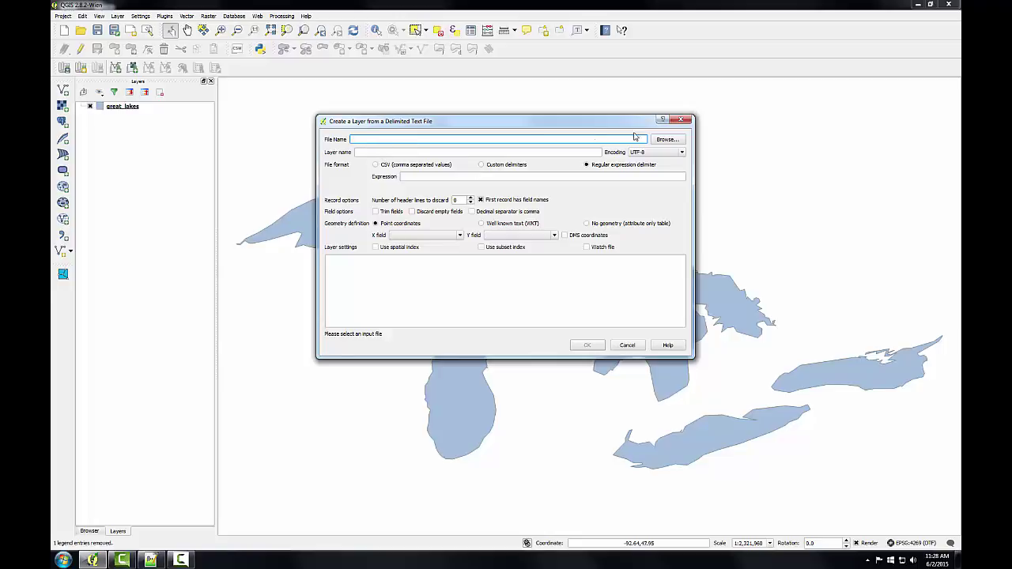
click(666, 139)
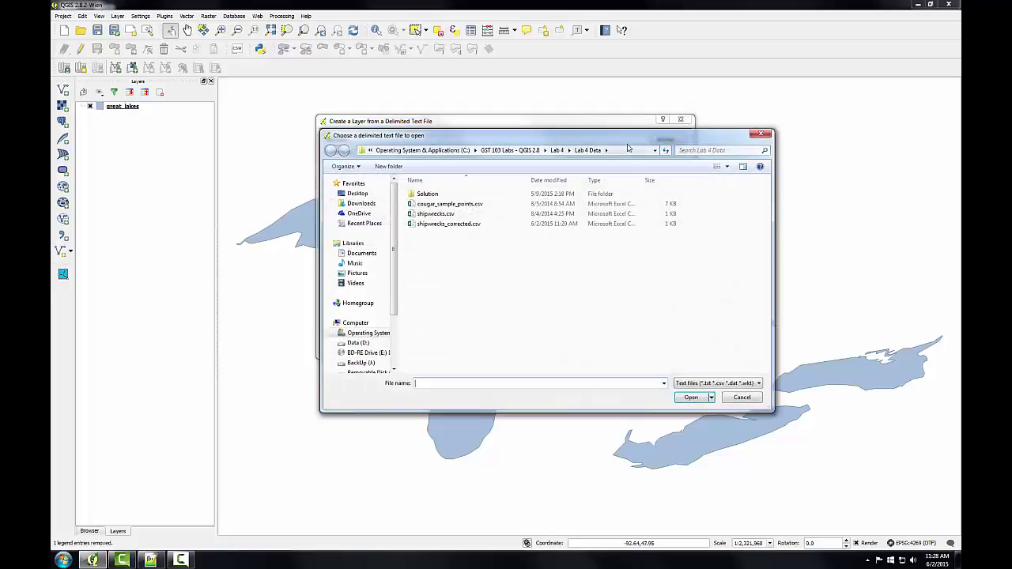
click(430, 213)
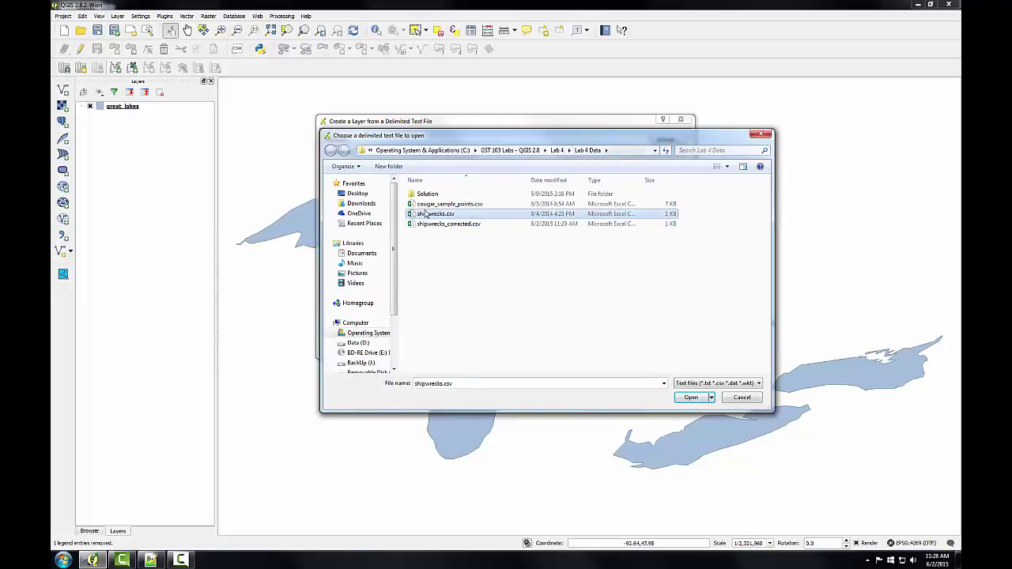
click(688, 400)
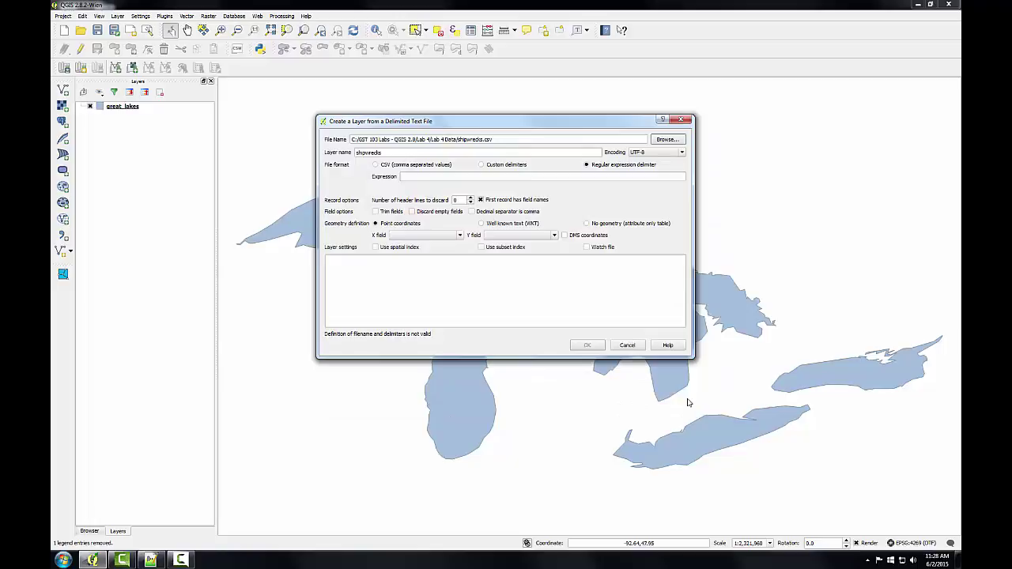
click(376, 165)
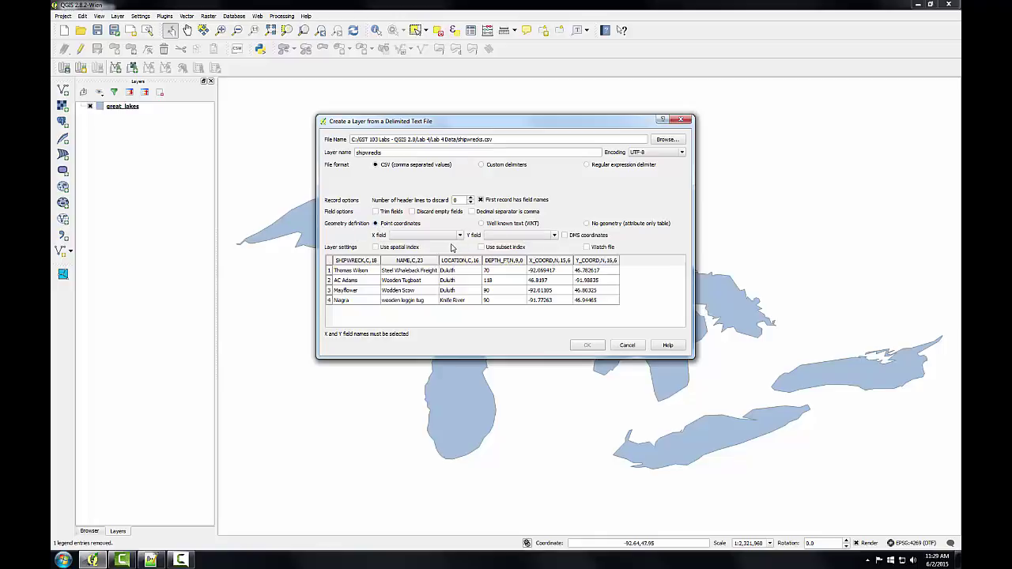
- Use X_COORD as the x field and Y_COORD as the y field, then create the point layer
click(461, 237)
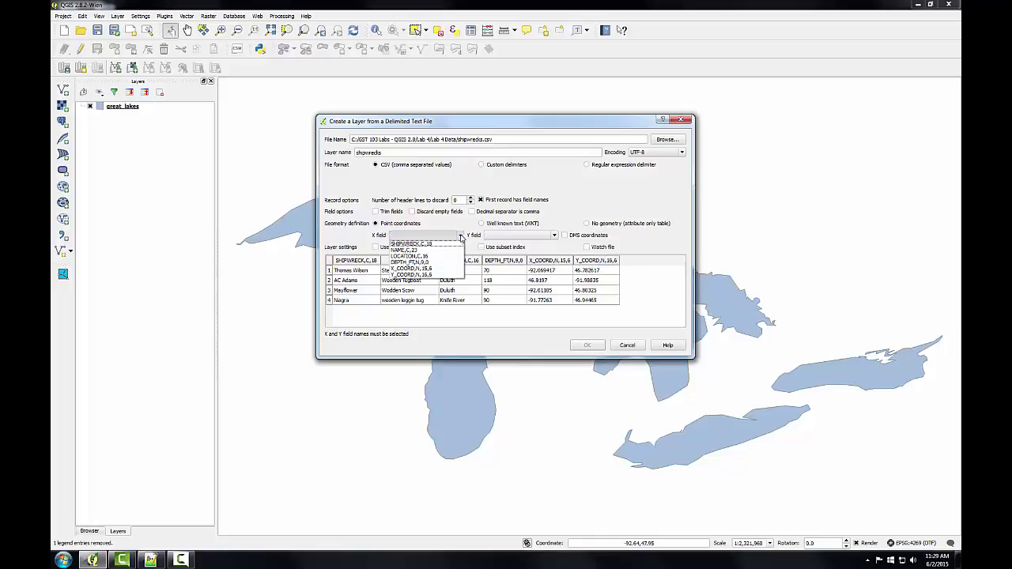
click(439, 269)
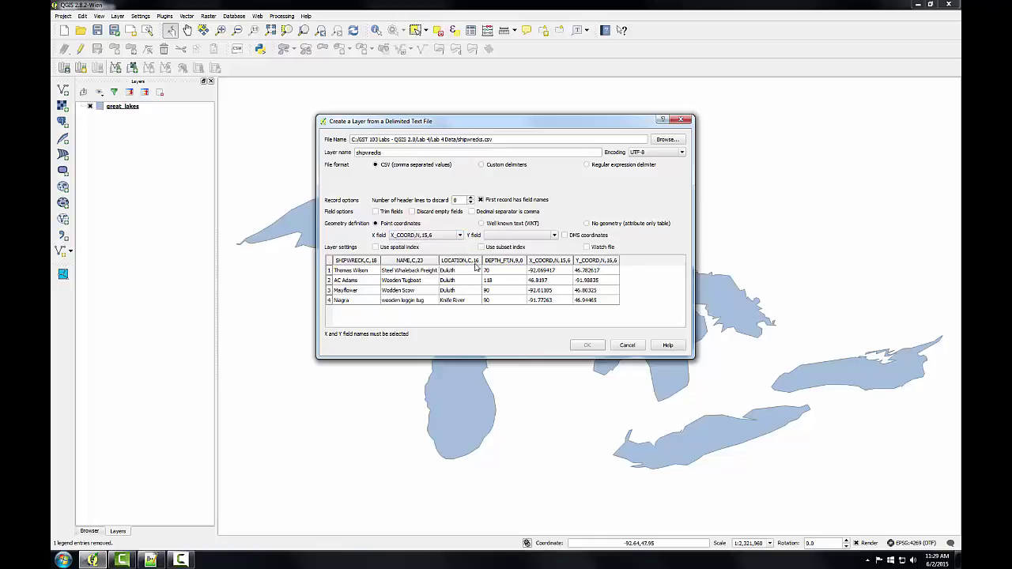
click(553, 237)
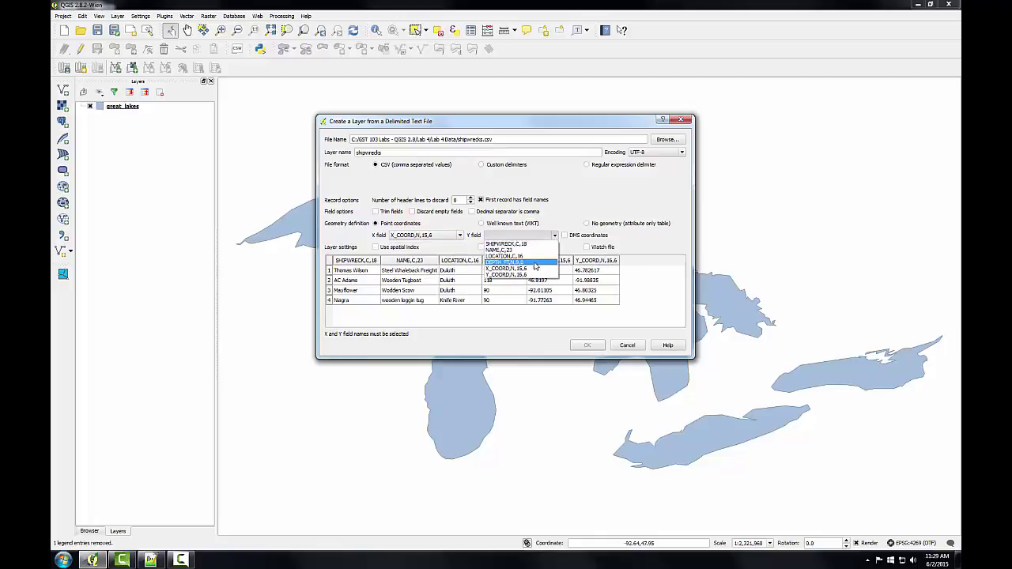
click(522, 275)
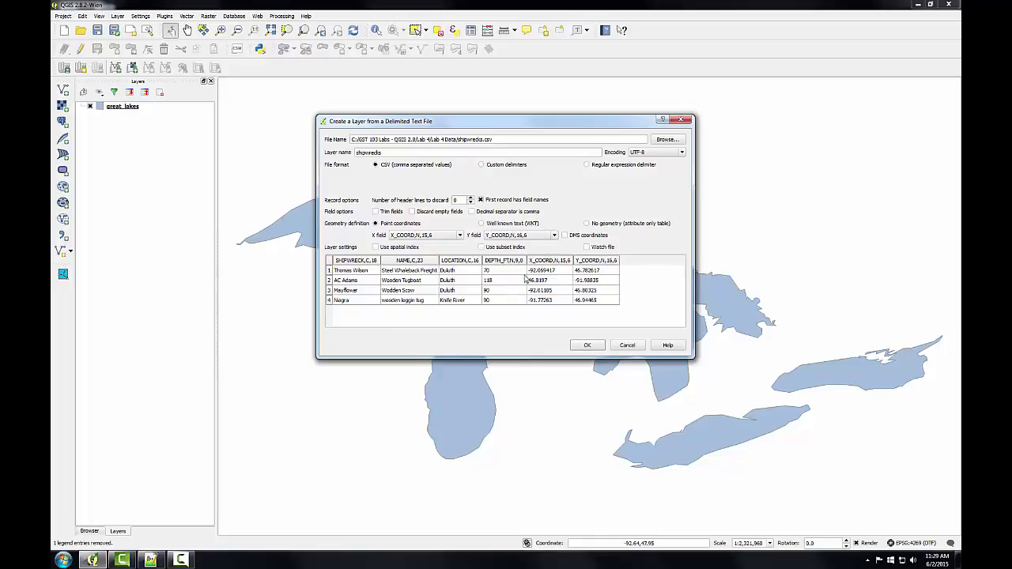
click(586, 346)
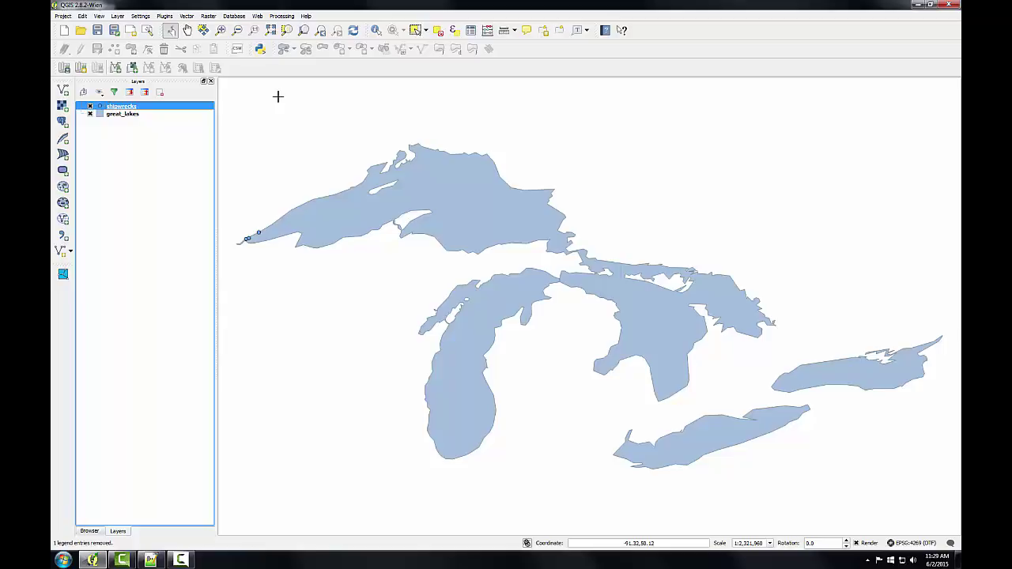
double_click(127, 108)
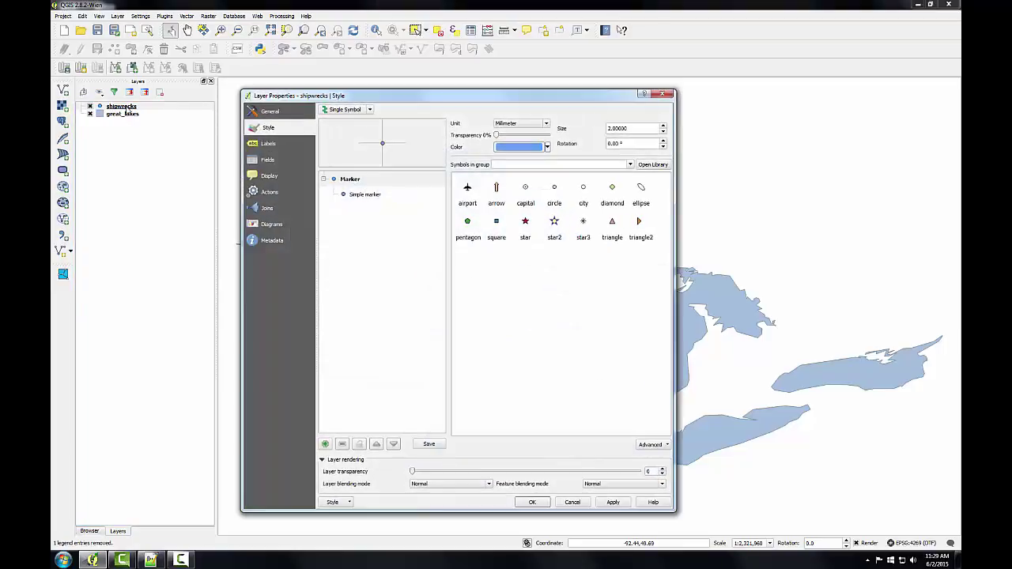
click(261, 111)
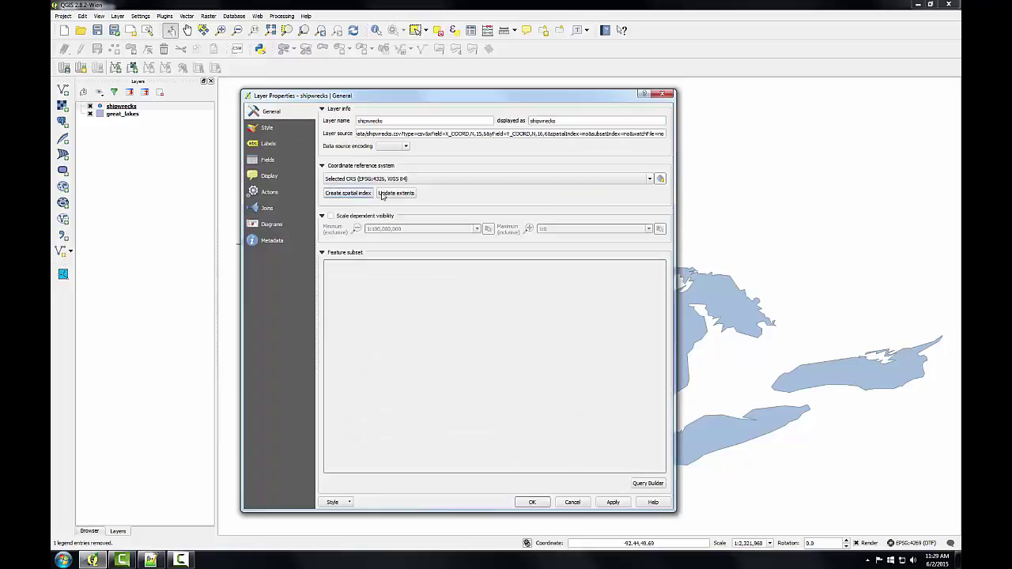
click(660, 179)
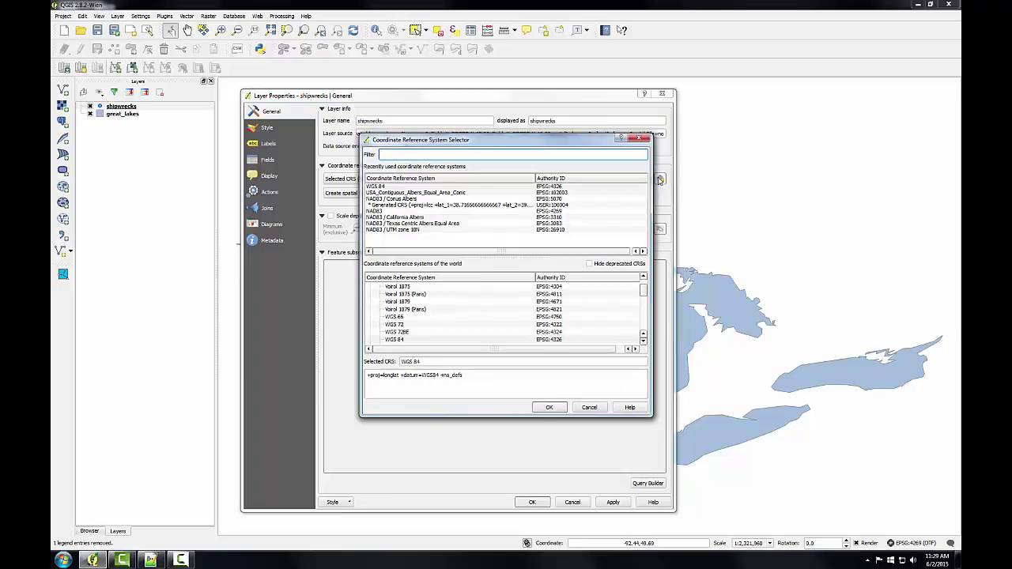
click(639, 139)
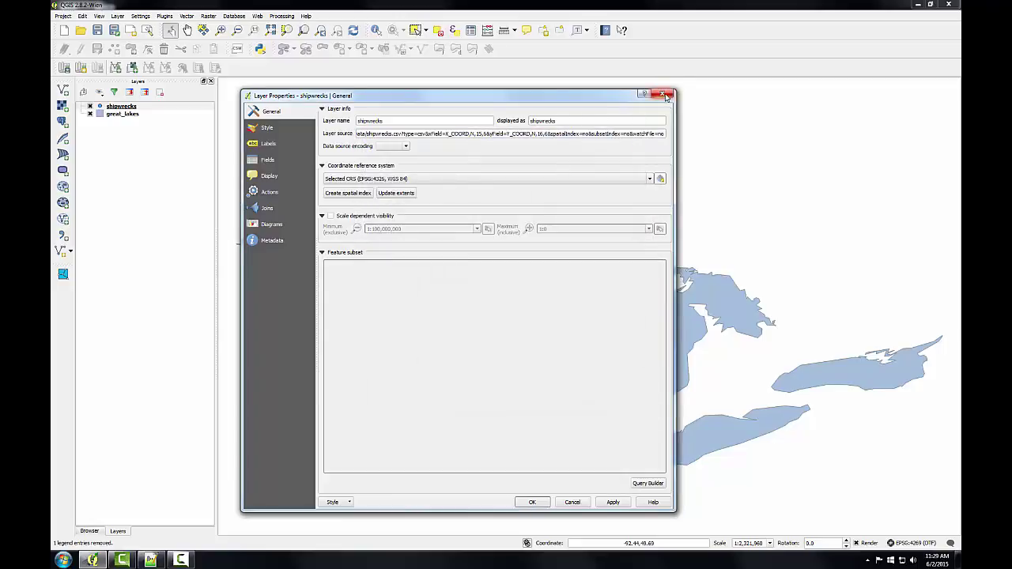
click(662, 94)
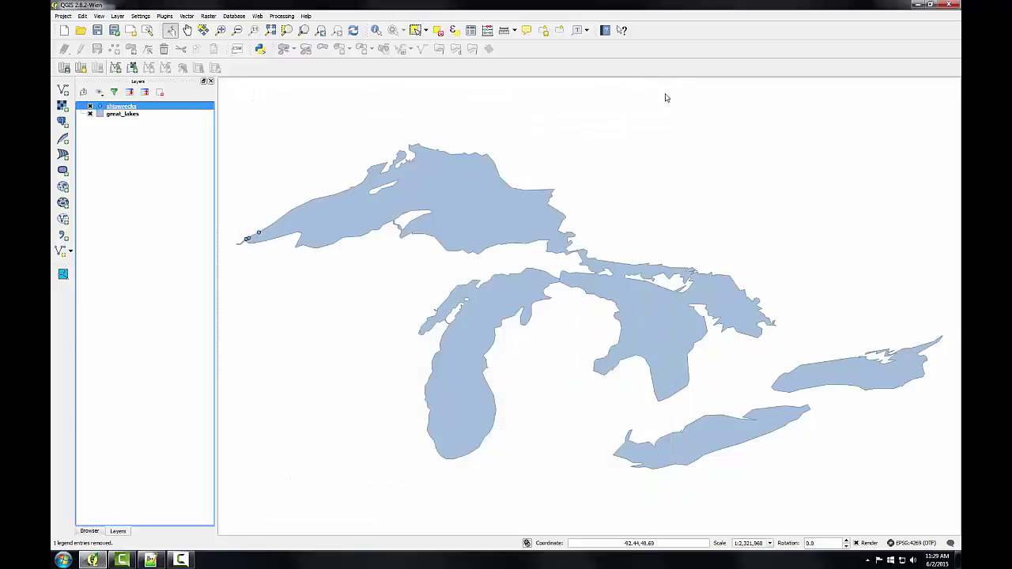
- Zoom to the shipwrecks layer, open its attribute table, select the swapped AC Adams row, and close the table
right_click(127, 108)
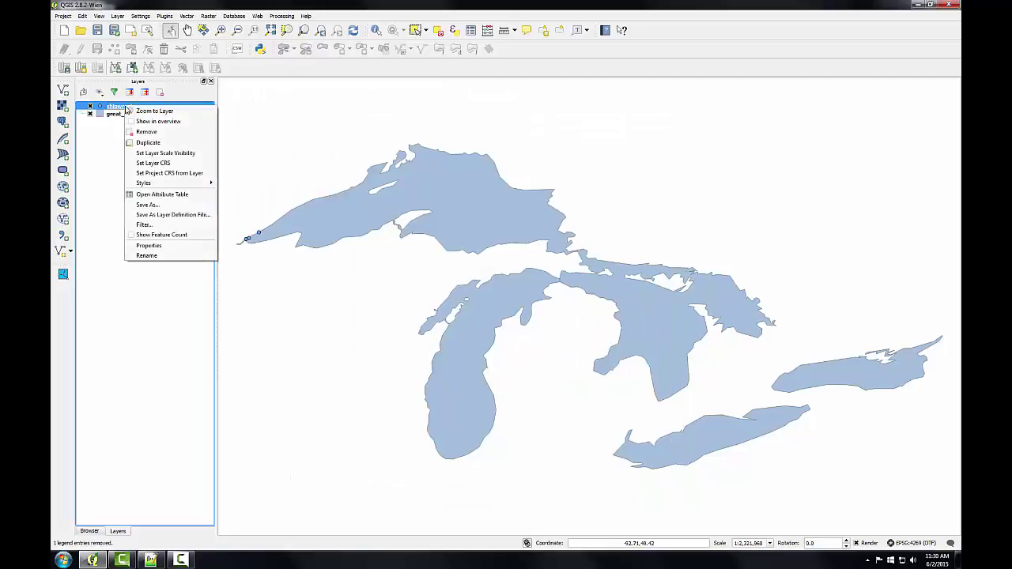
click(150, 111)
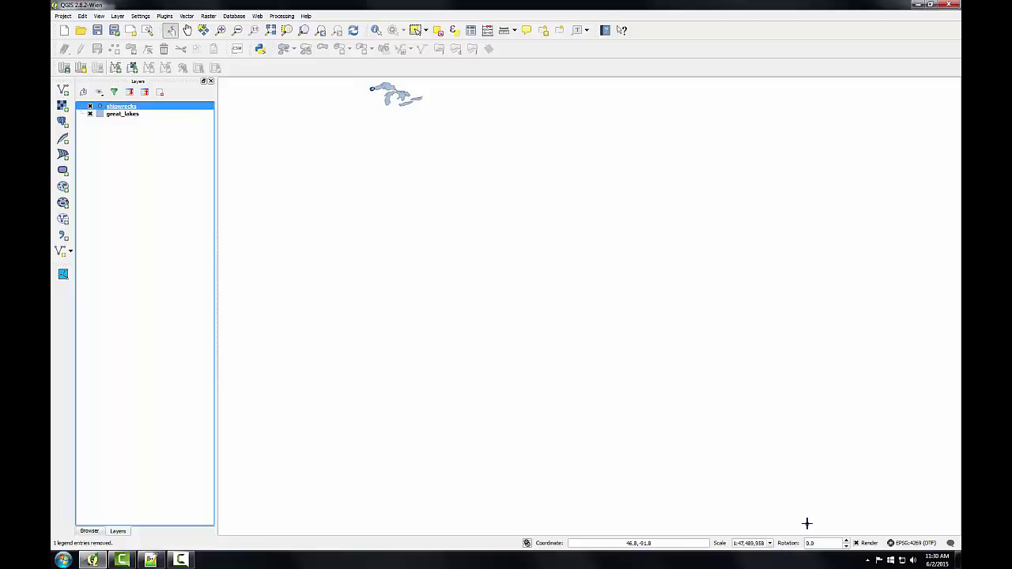
right_click(123, 108)
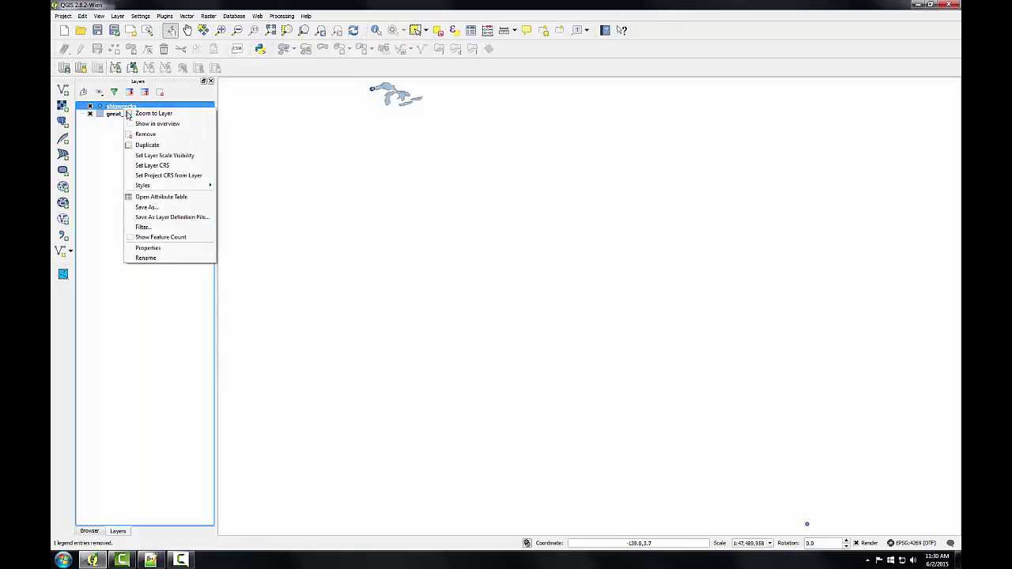
click(141, 198)
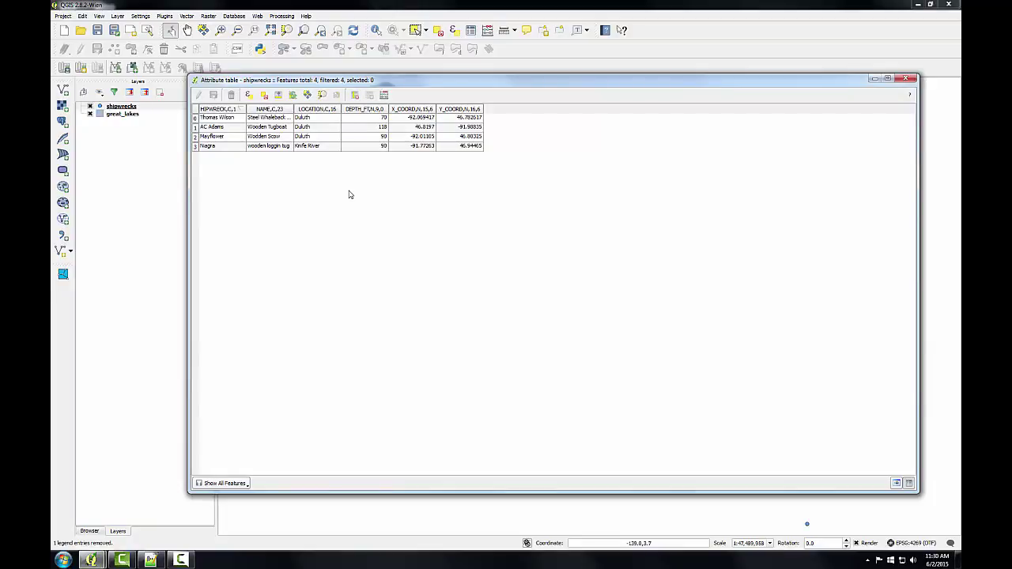
click(196, 128)
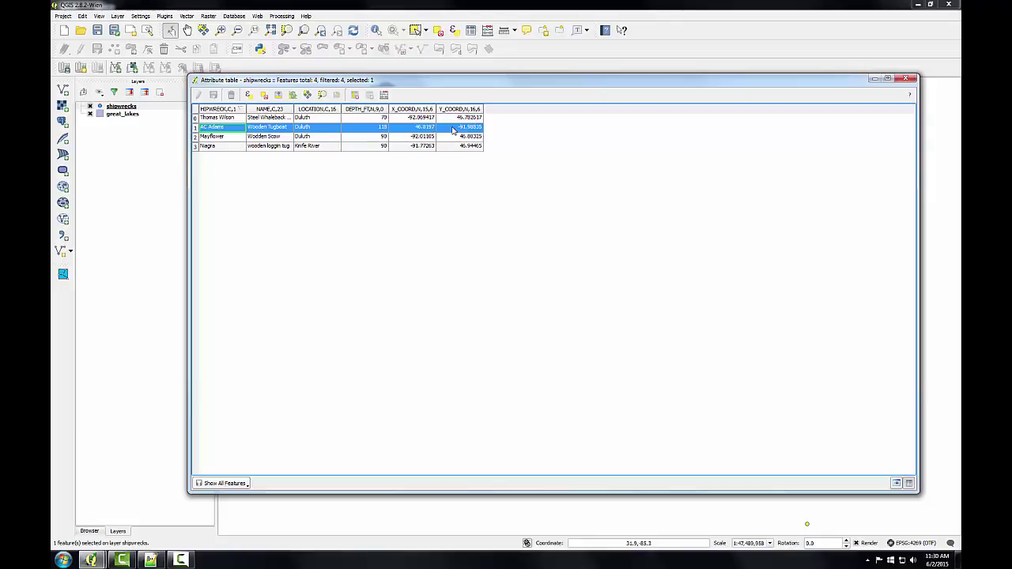
click(906, 78)
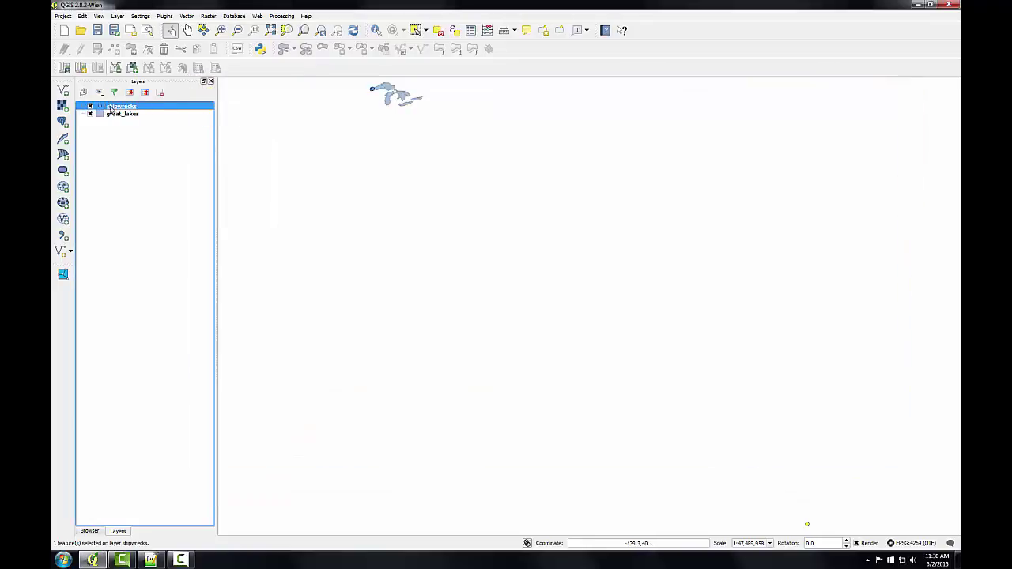
- Remove the shipwrecks layer, zoom to the Great Lakes, and open shipwrecks_corrected.csv for editing
right_click(118, 105)
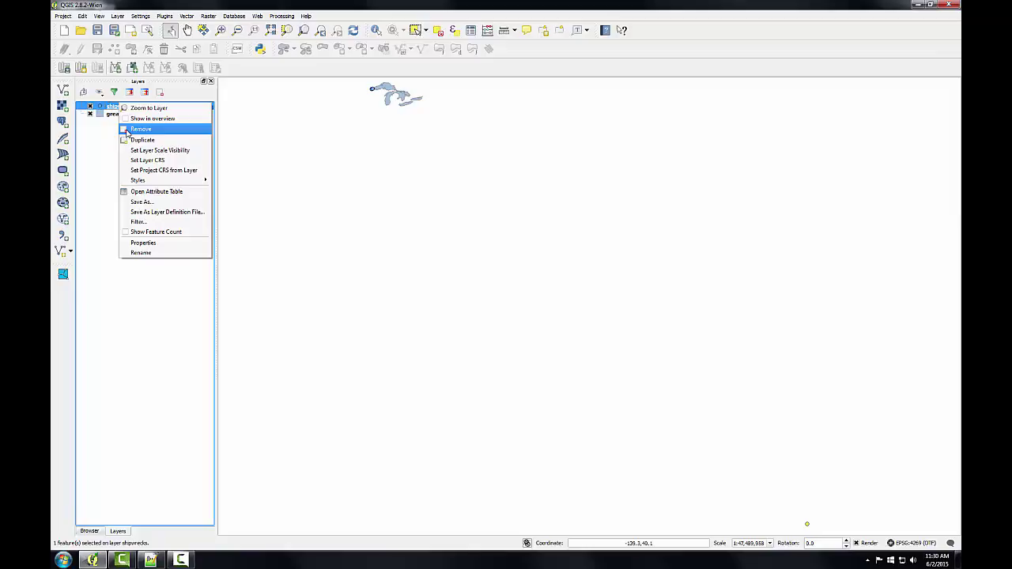
click(138, 129)
click(483, 288)
click(320, 30)
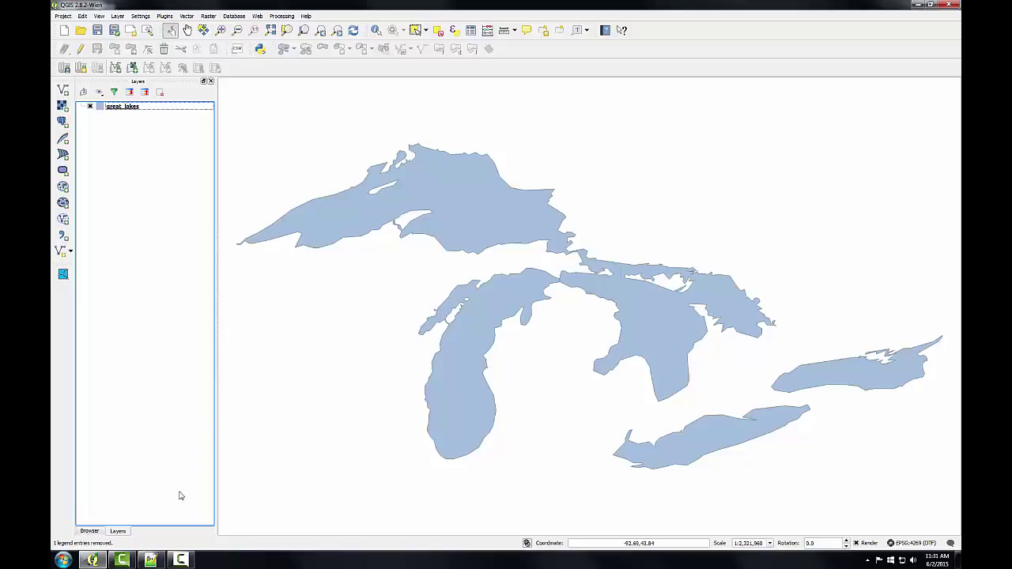
click(153, 560)
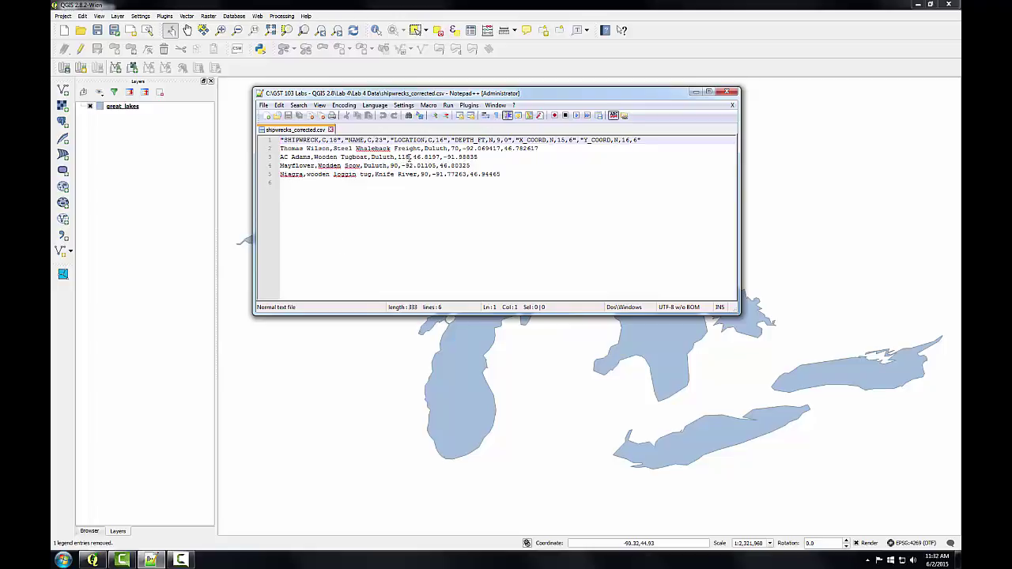
drag(412, 157, 441, 158)
key(ctrl+c)
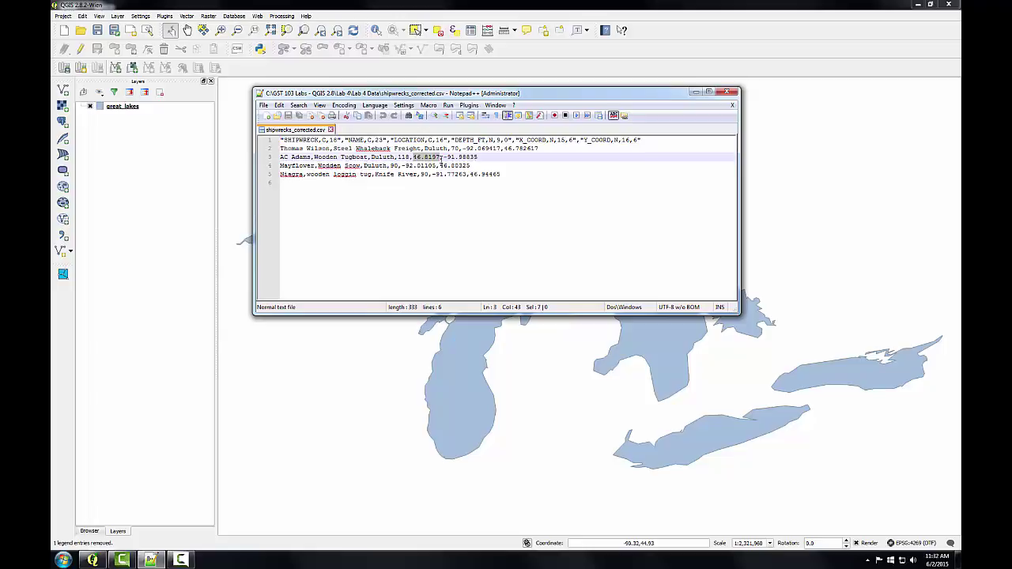
click(443, 156)
key(ctrl+v)
drag(471, 157, 501, 157)
key(Delete)
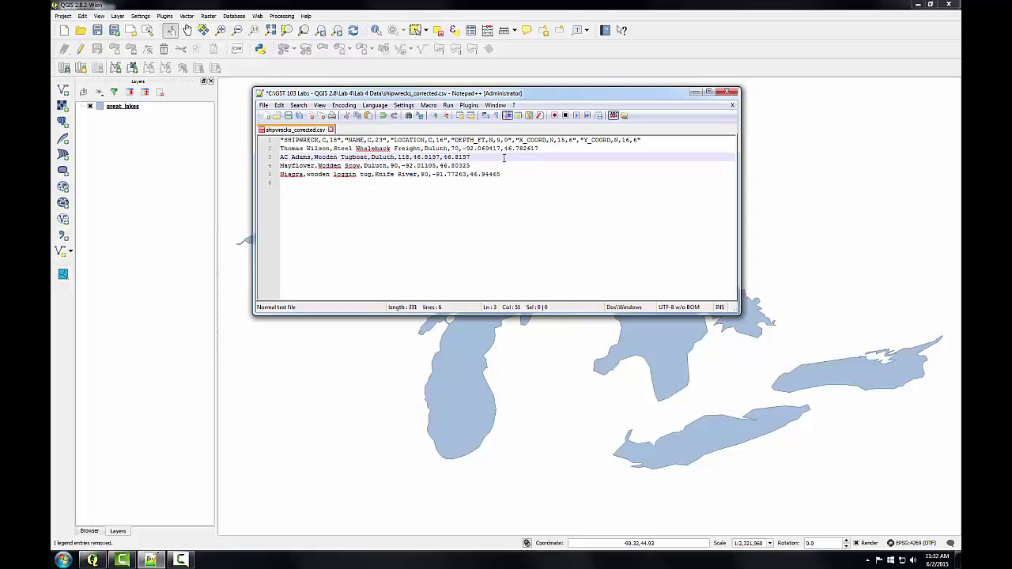
drag(412, 156, 436, 157)
text(-91.98835)
click(288, 116)
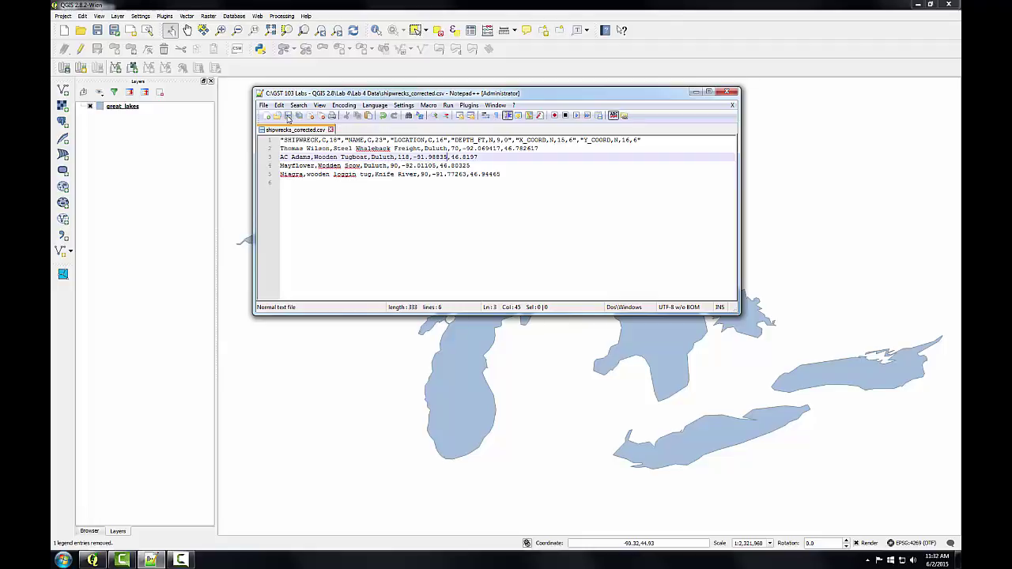
click(728, 93)
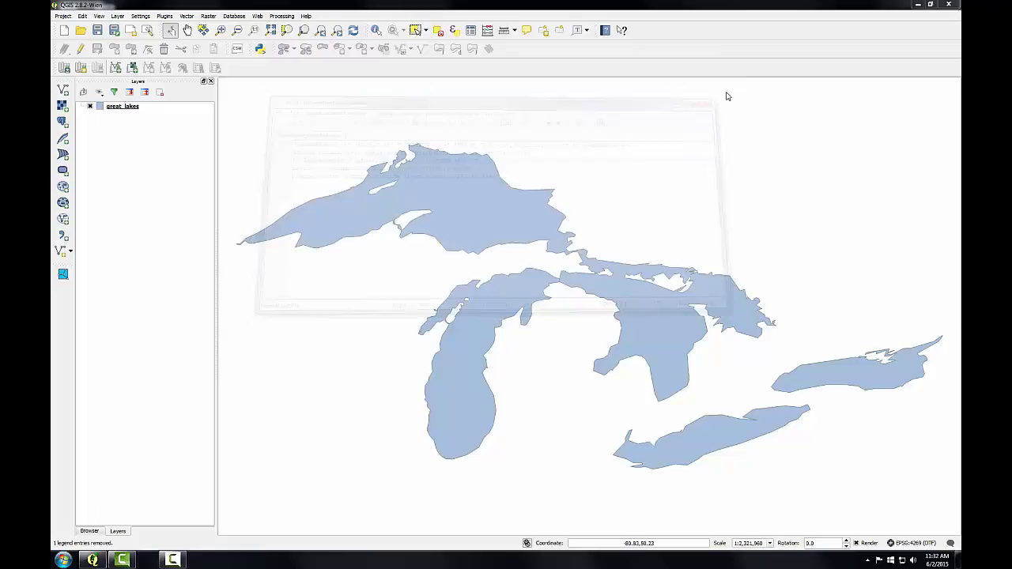
- Choose shipwrecks_corrected.csv as the file for a new delimited text layer
click(65, 237)
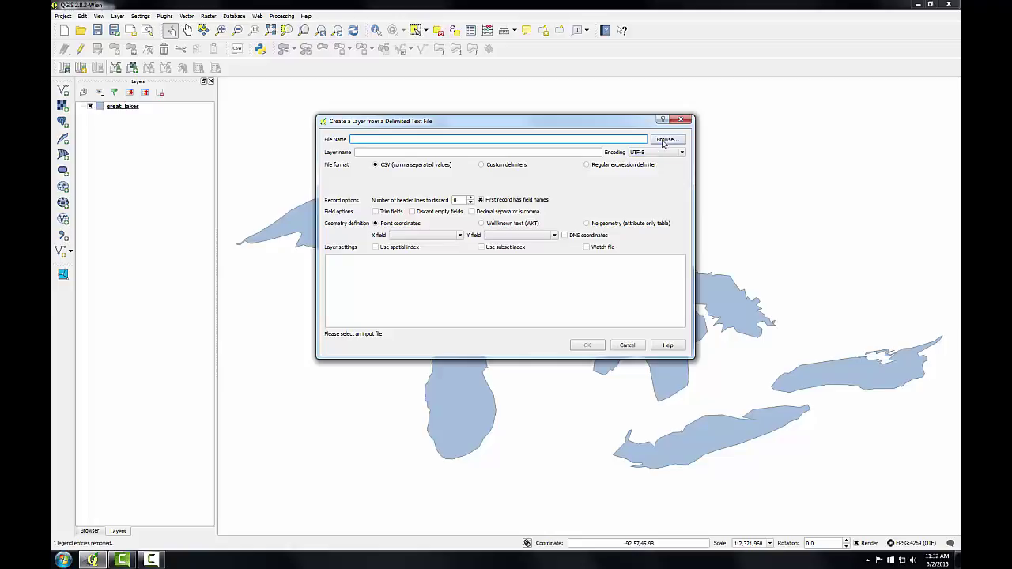
click(666, 139)
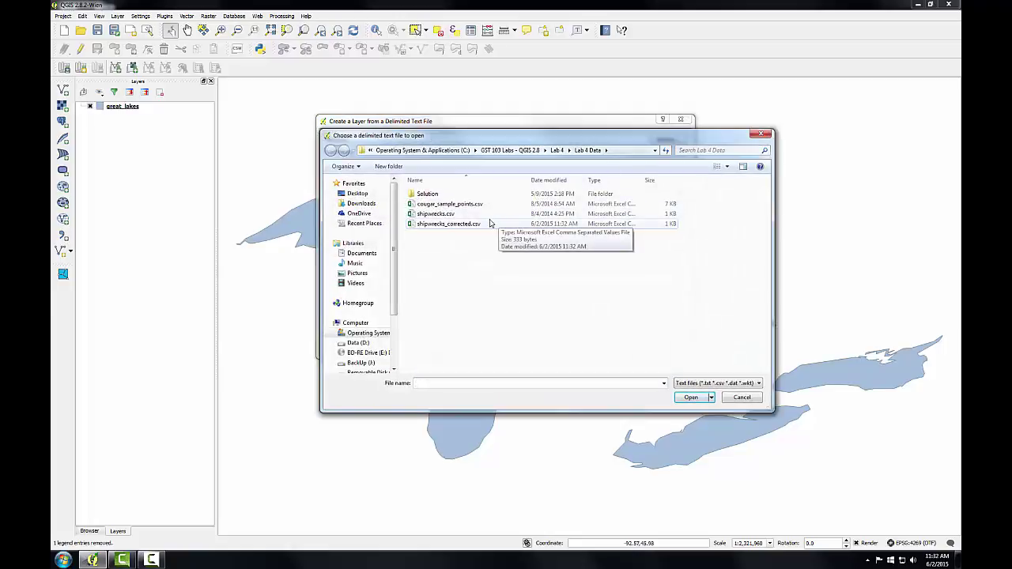
click(474, 224)
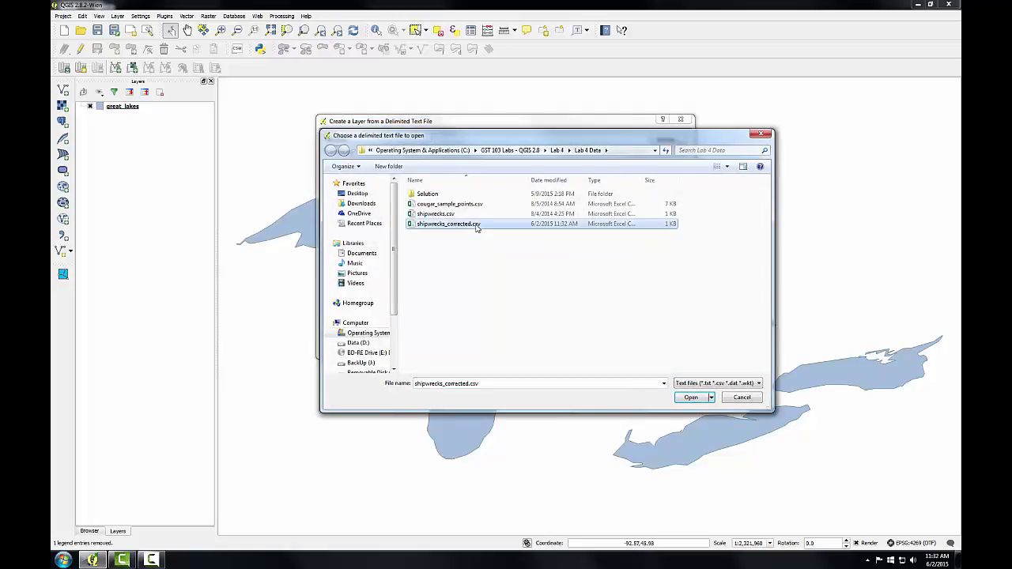
click(690, 398)
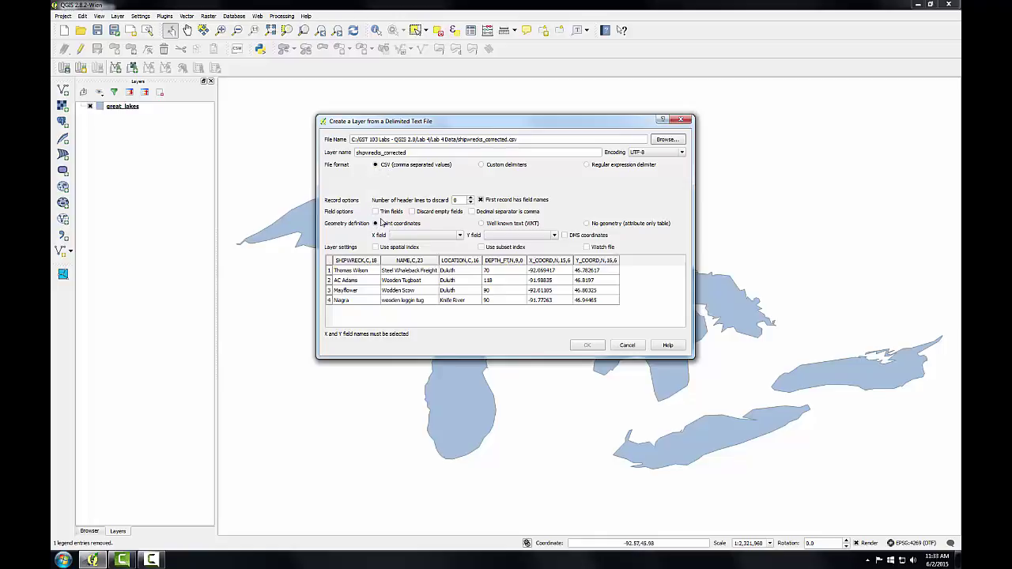
- Set X_COORD and Y_COORD as the coordinate fields, create the layer, and zoom to its points
click(460, 236)
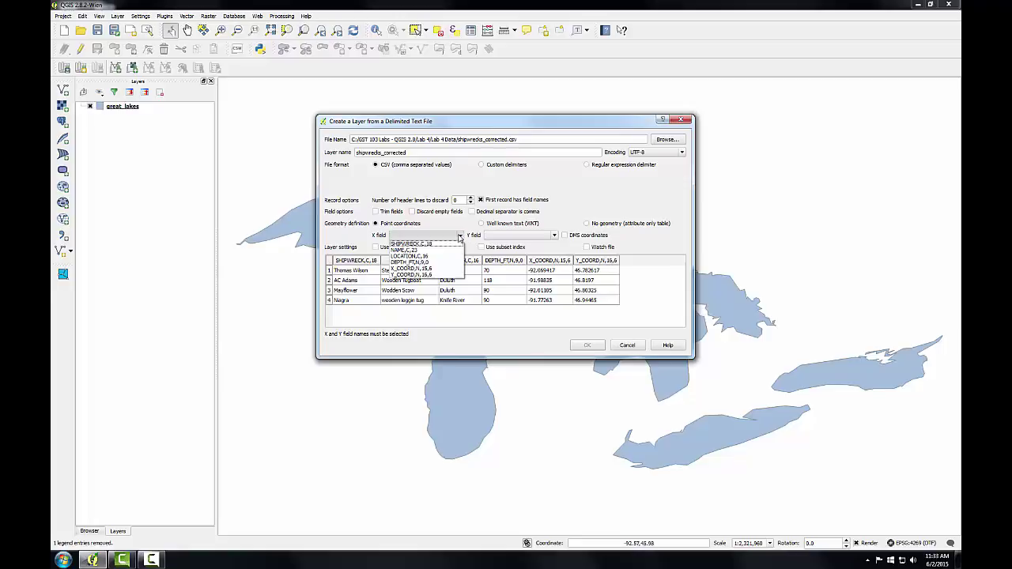
click(430, 271)
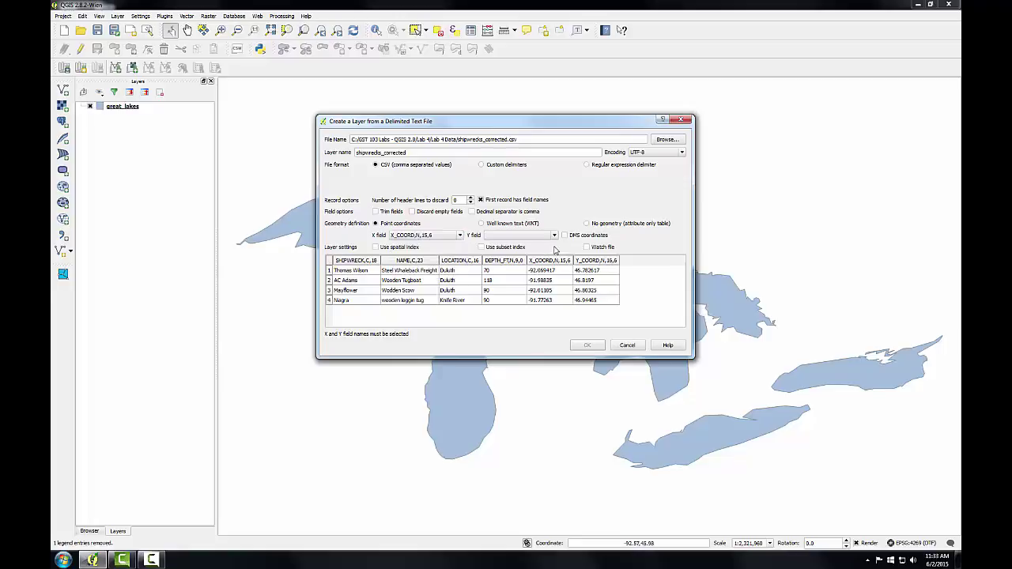
click(554, 235)
click(527, 275)
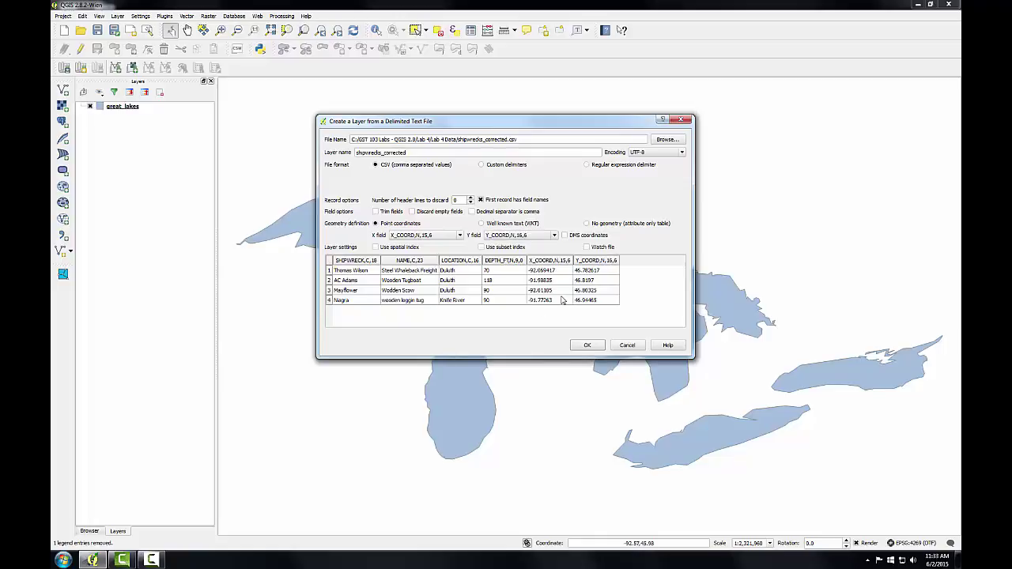
click(588, 345)
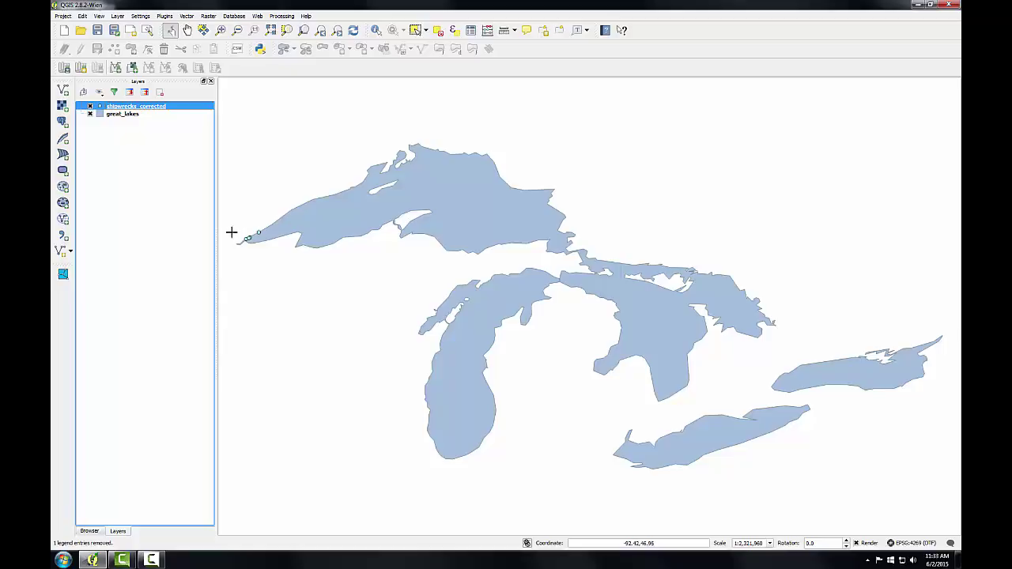
right_click(100, 106)
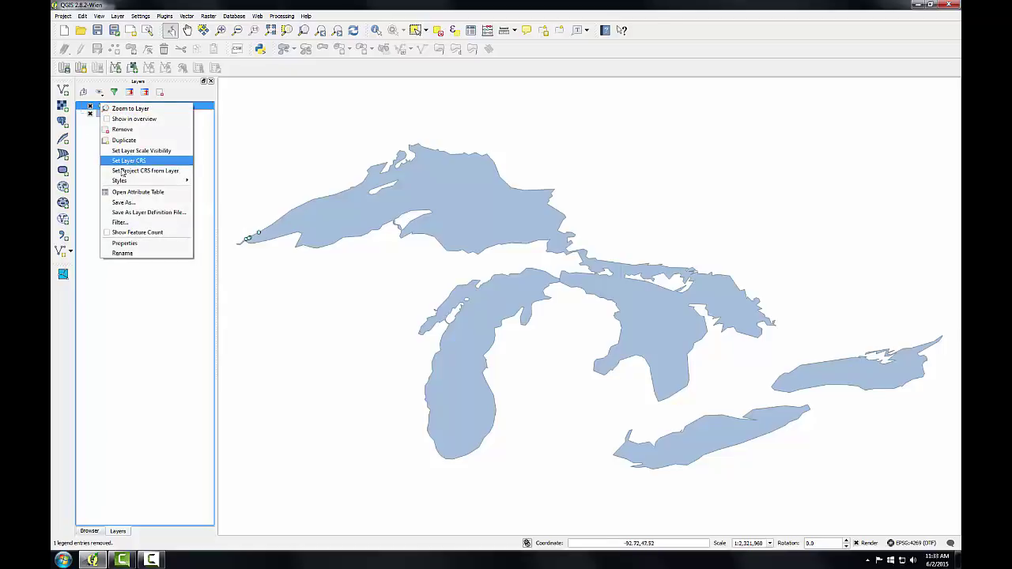
click(129, 108)
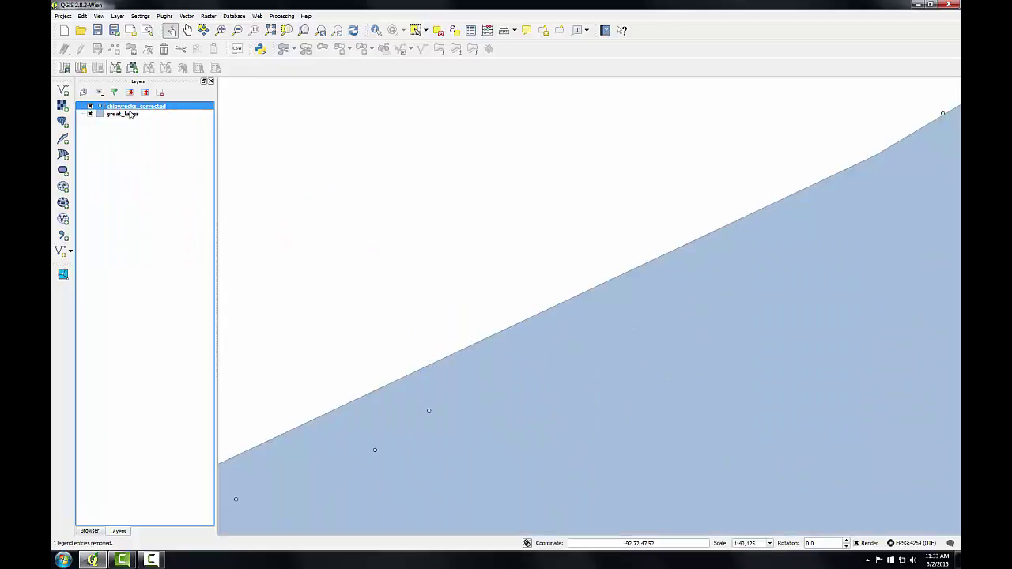